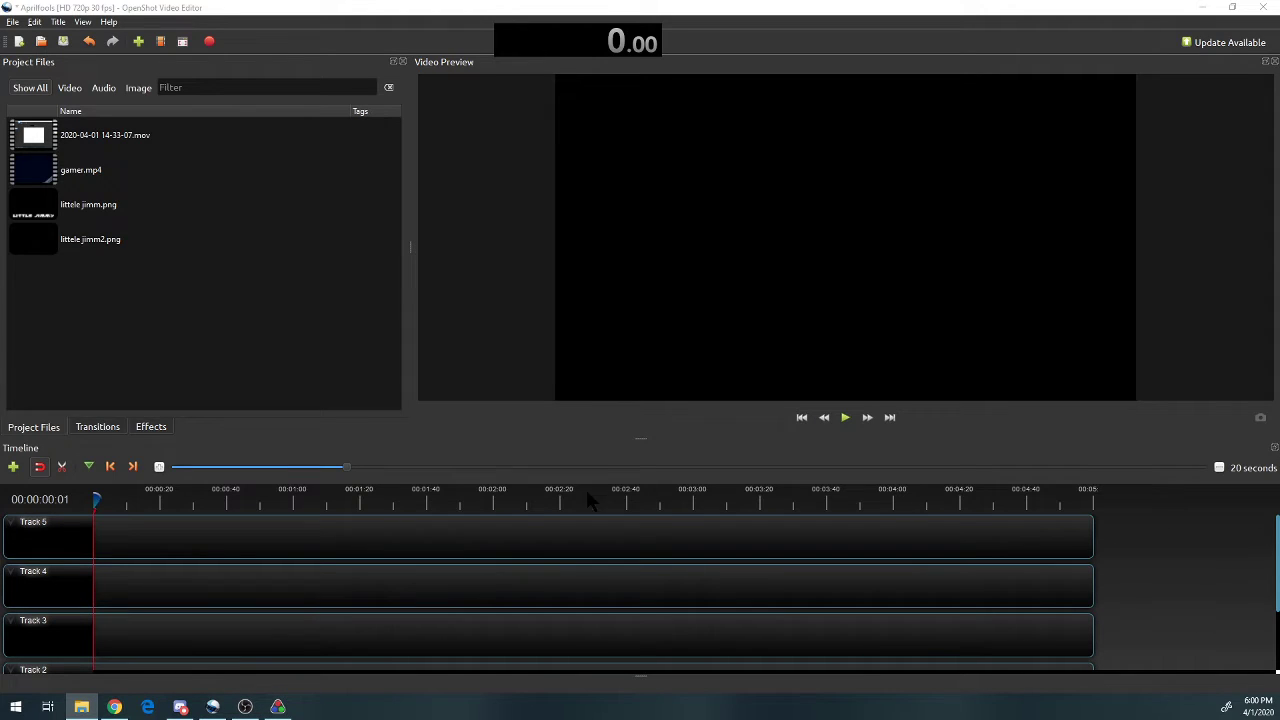
# Open OpenShot's video export settings twice and close them without exporting.
pyautogui.click(160, 330)
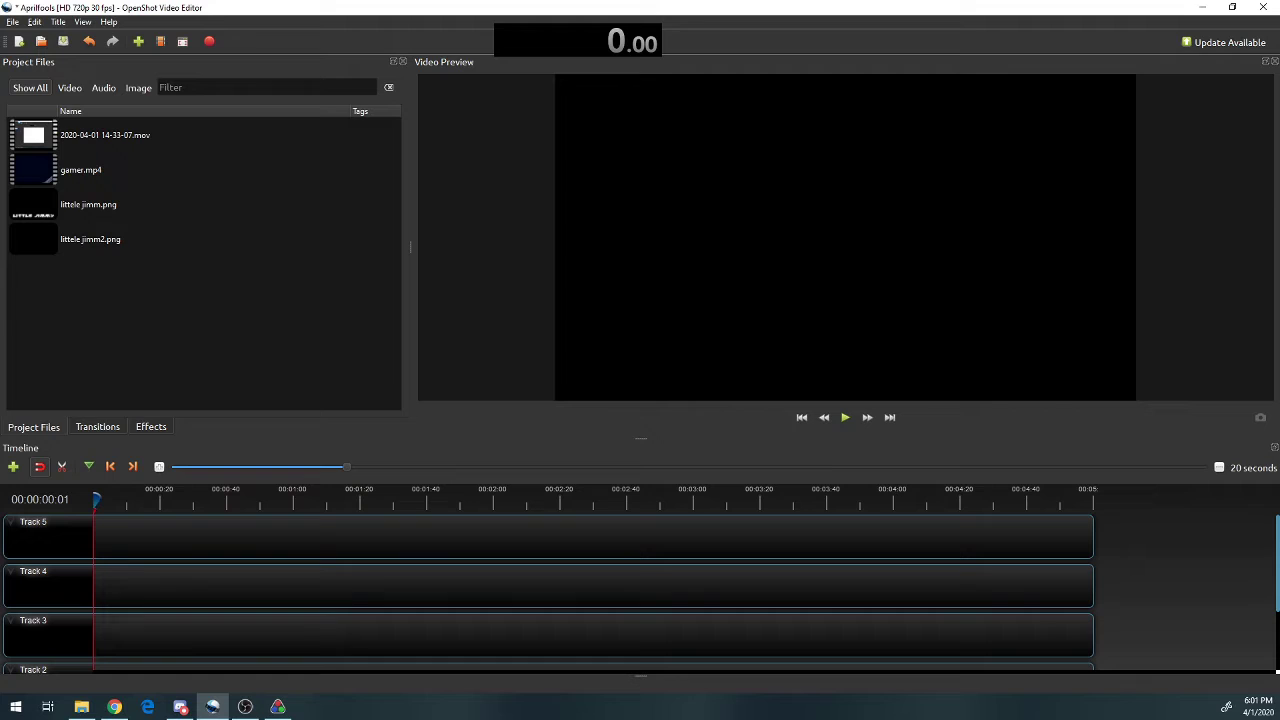
pyautogui.hotkey('alt', 'Tab')
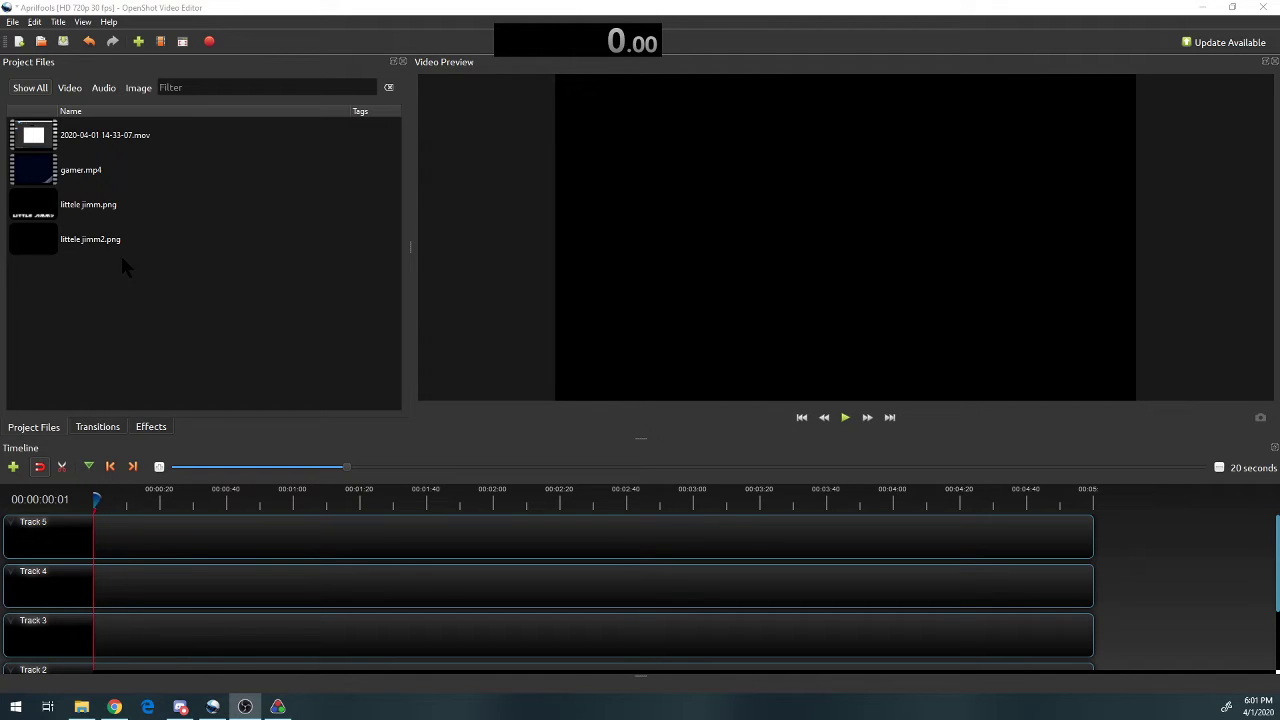
pyautogui.click(14, 24)
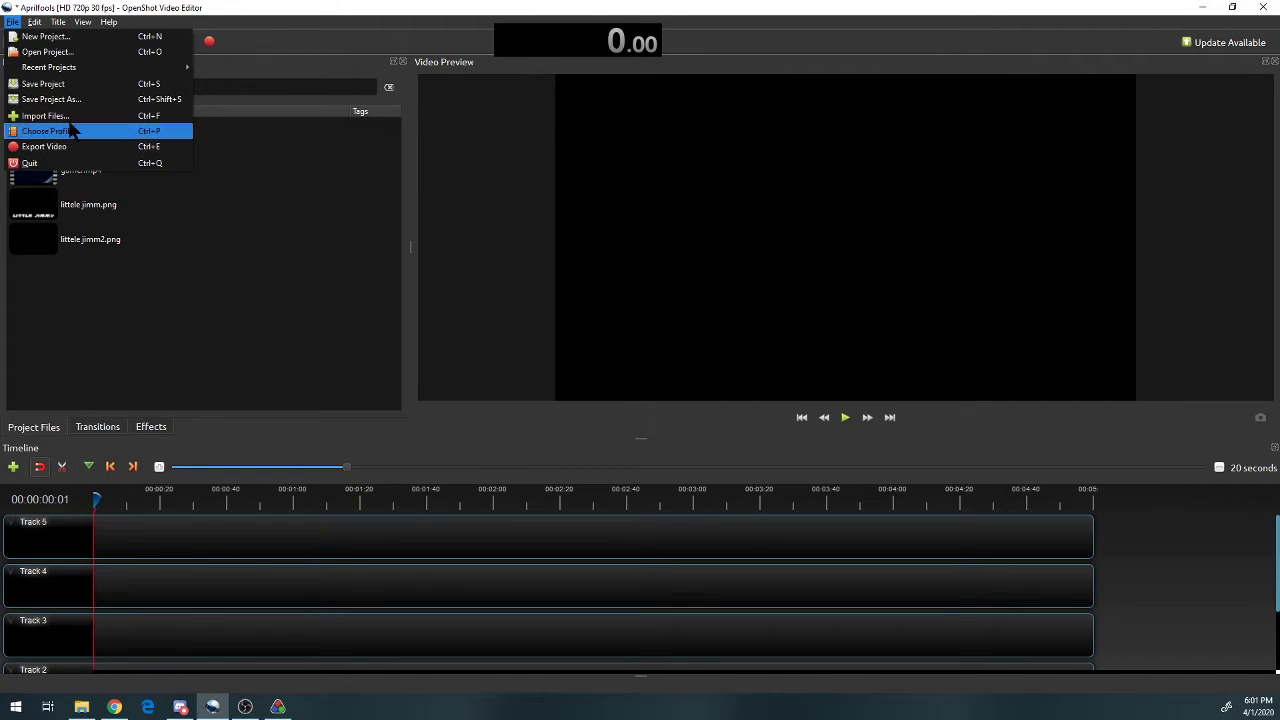
pyautogui.press('Escape')
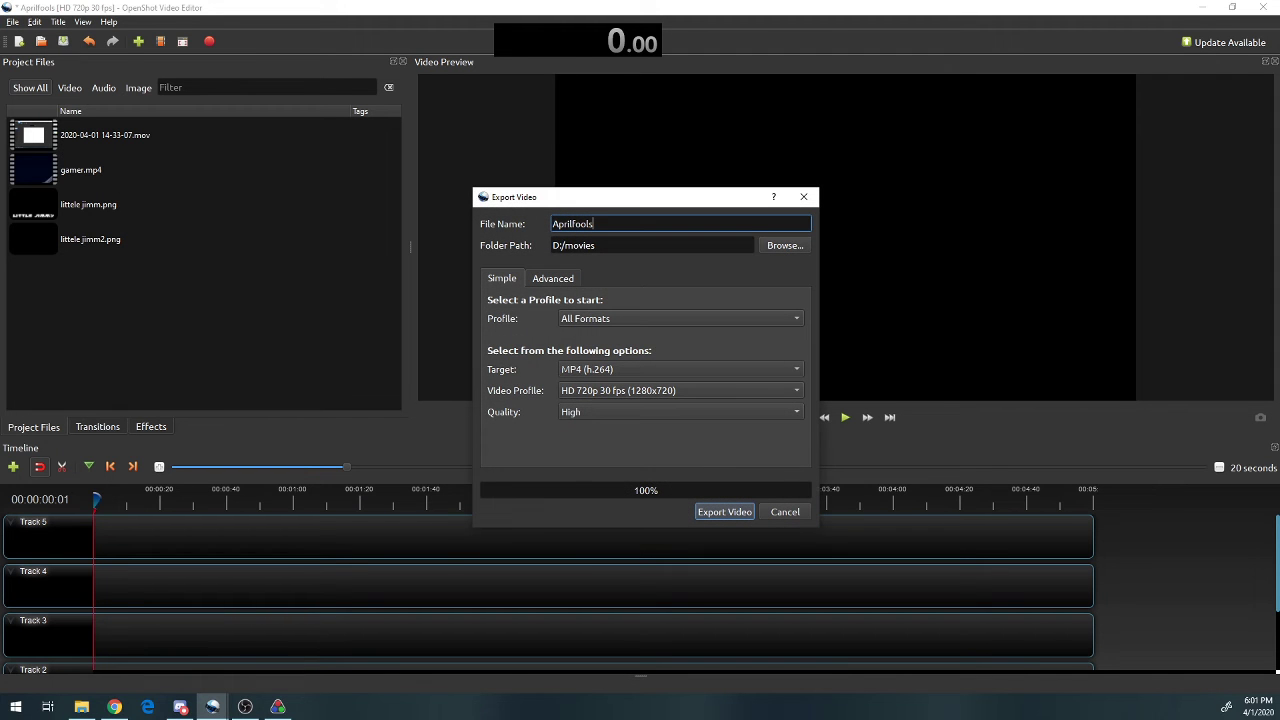
pyautogui.click(806, 198)
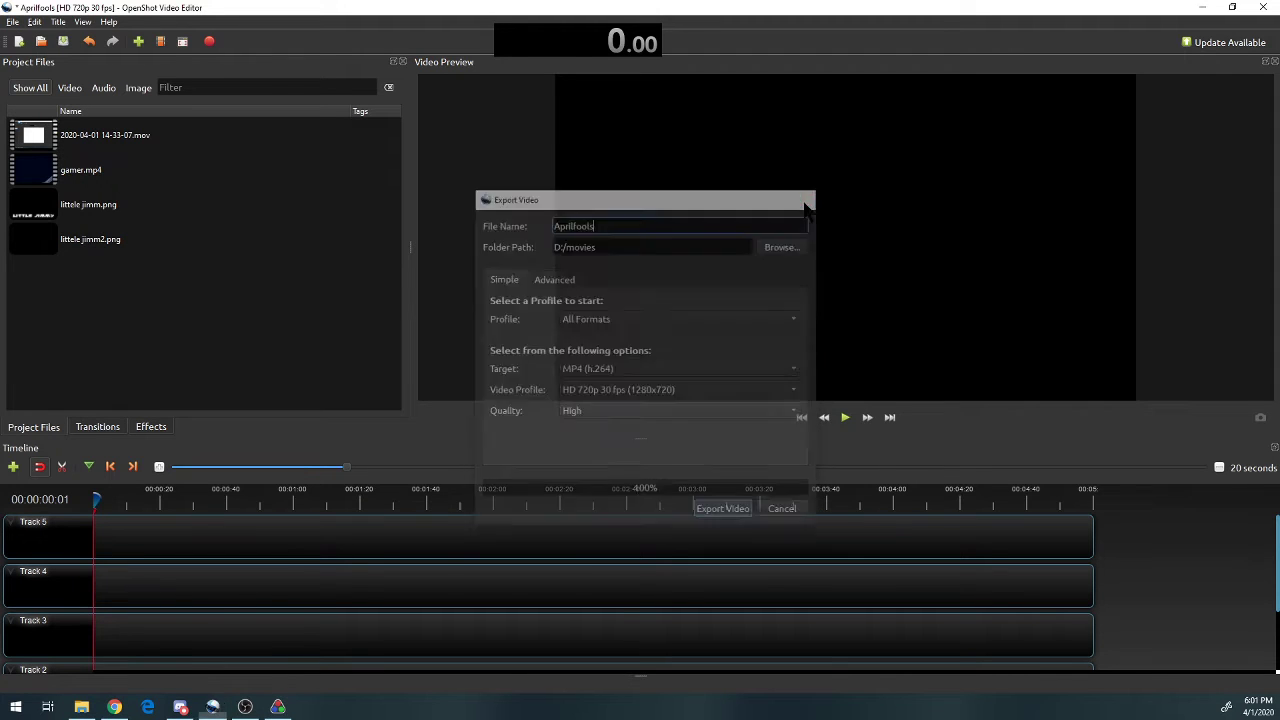
pyautogui.click(13, 22)
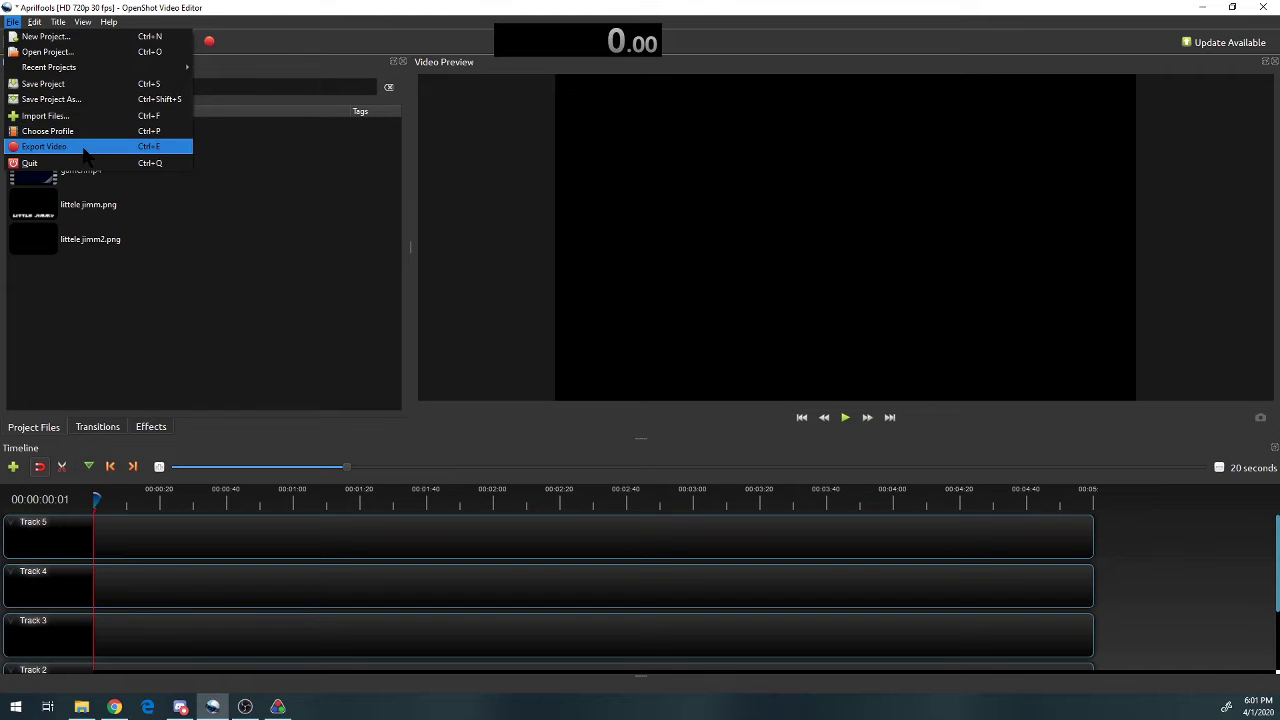
pyautogui.click(85, 148)
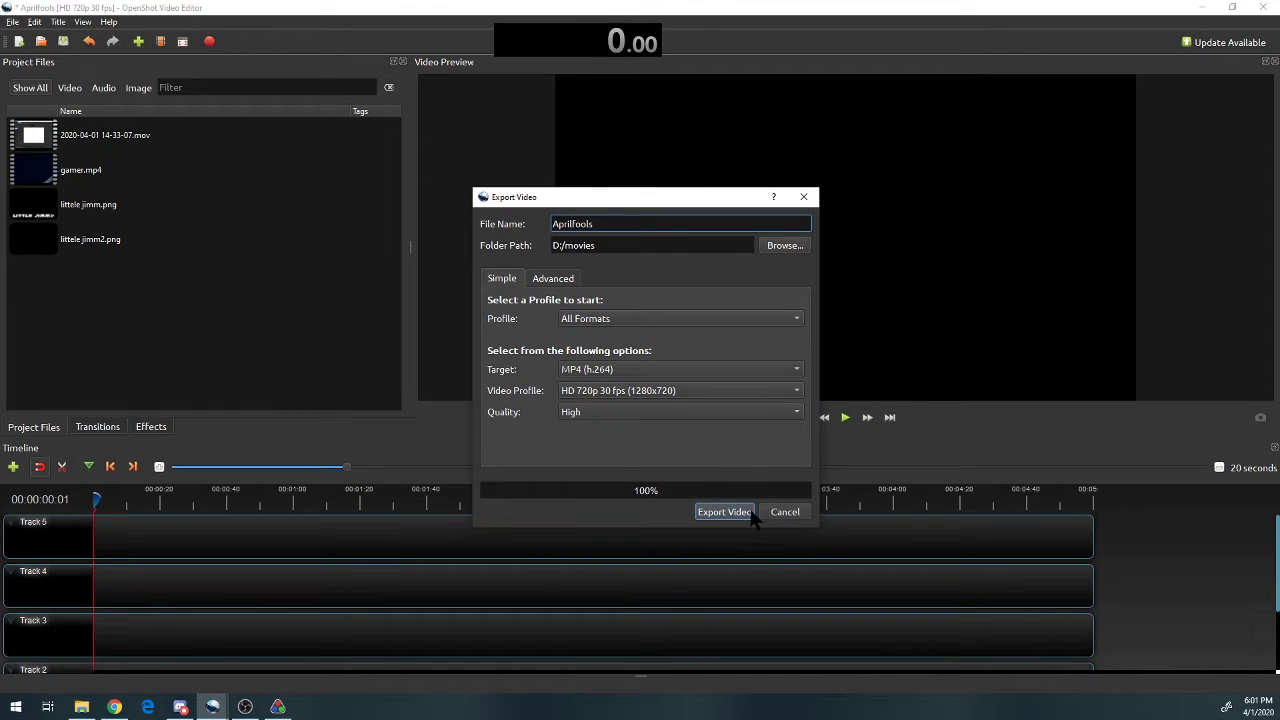
pyautogui.click(803, 196)
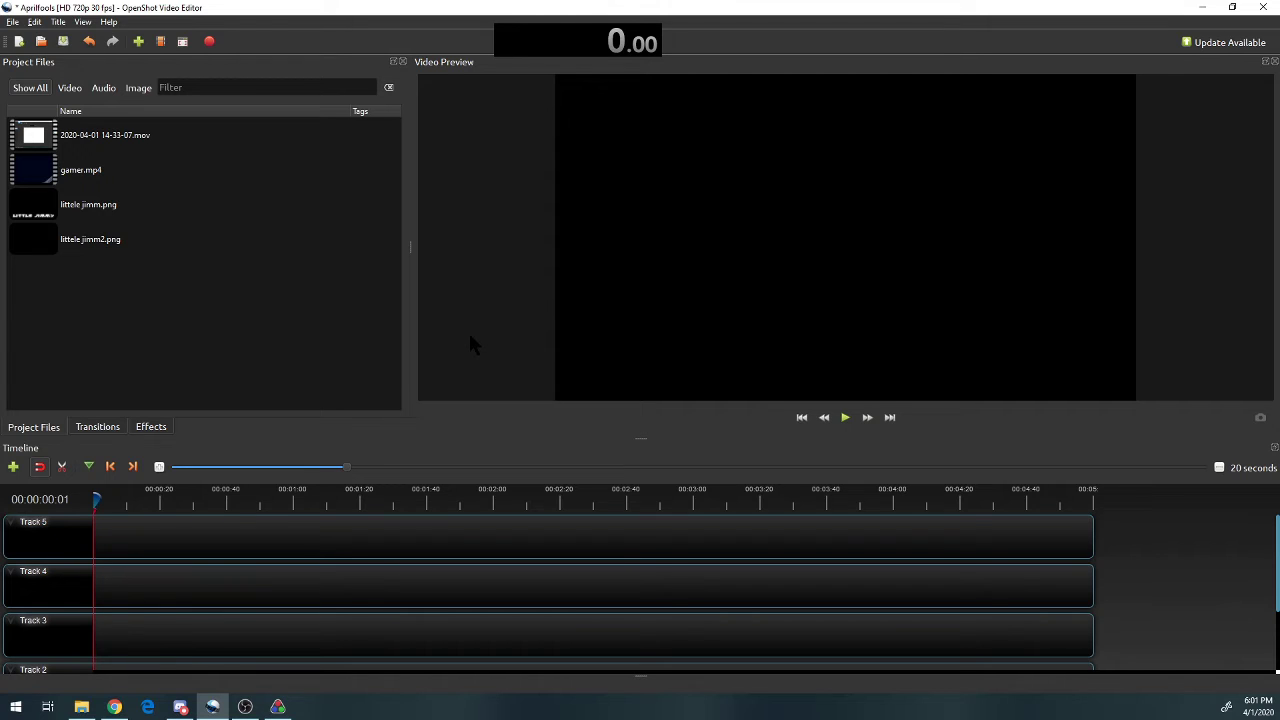
# Enable Global Hotkeys in the LiveSplit timer settings and confirm with OK.
pyautogui.rightClick(607, 42)
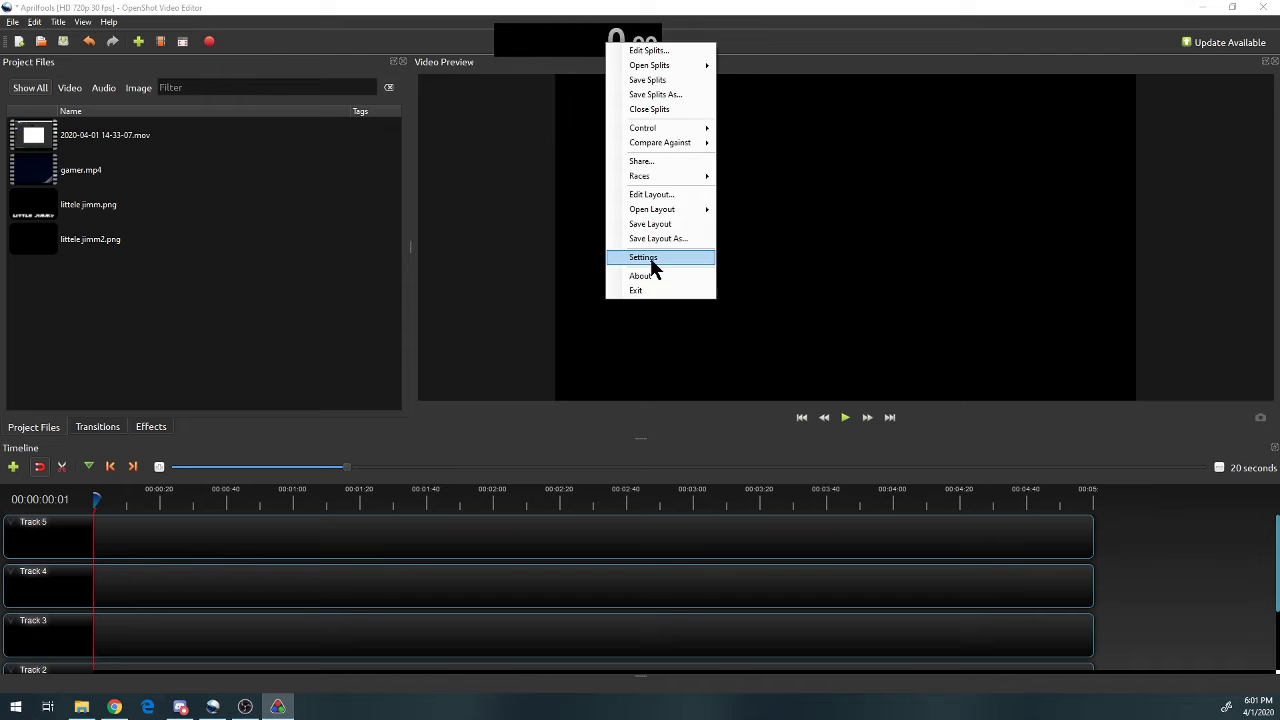
pyautogui.click(1166, 266)
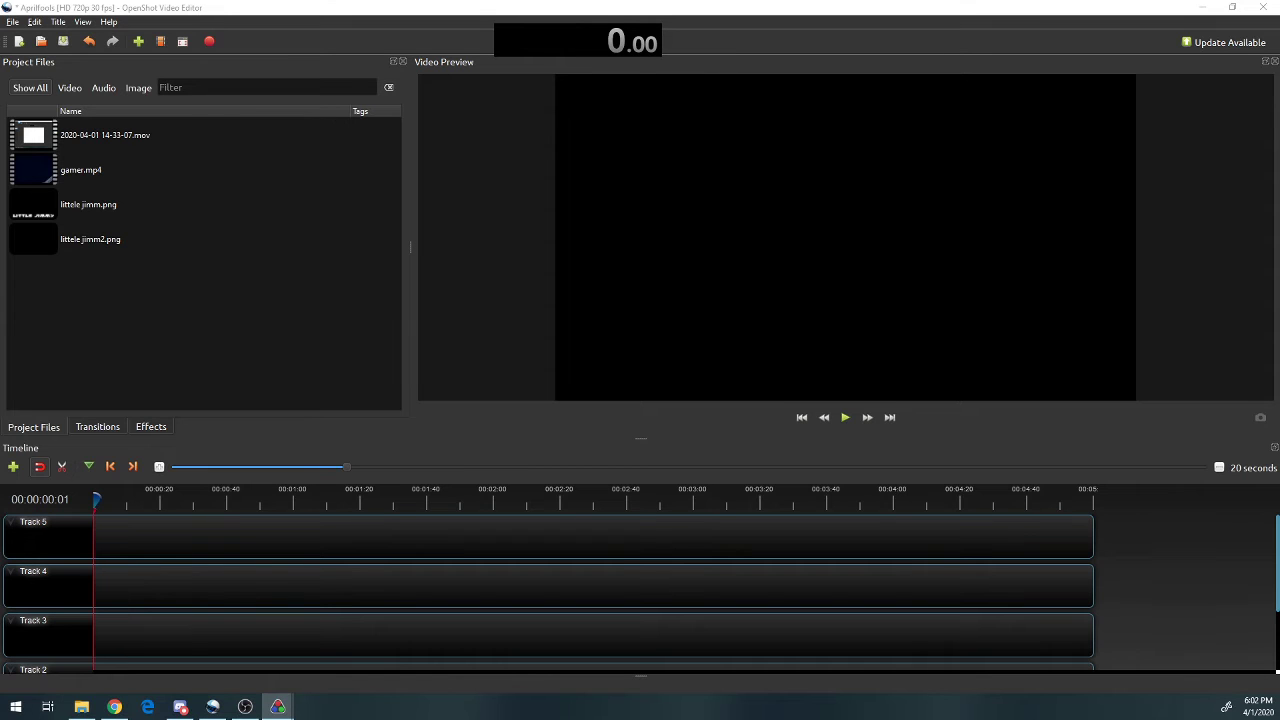
pyautogui.moveTo(894, 200)
pyautogui.mouseDown()
pyautogui.moveTo(765, 182)
pyautogui.moveTo(776, 183)
pyautogui.mouseUp()
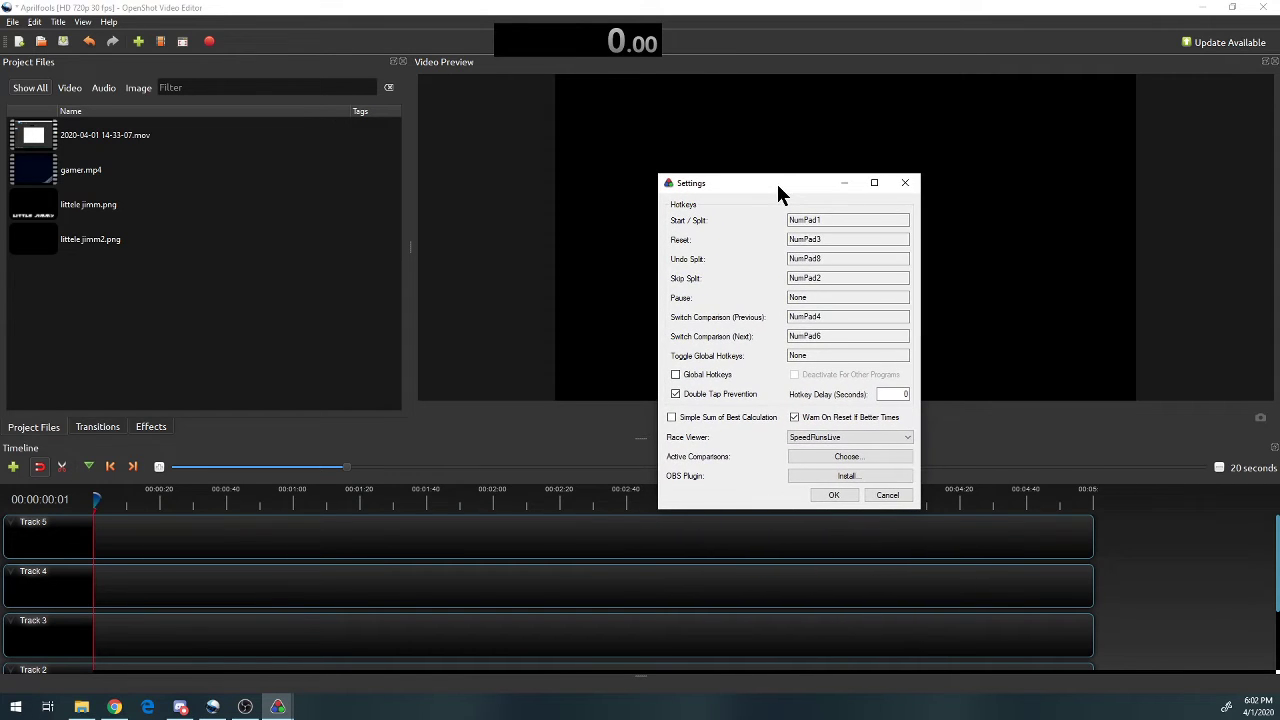
pyautogui.click(676, 376)
pyautogui.click(846, 496)
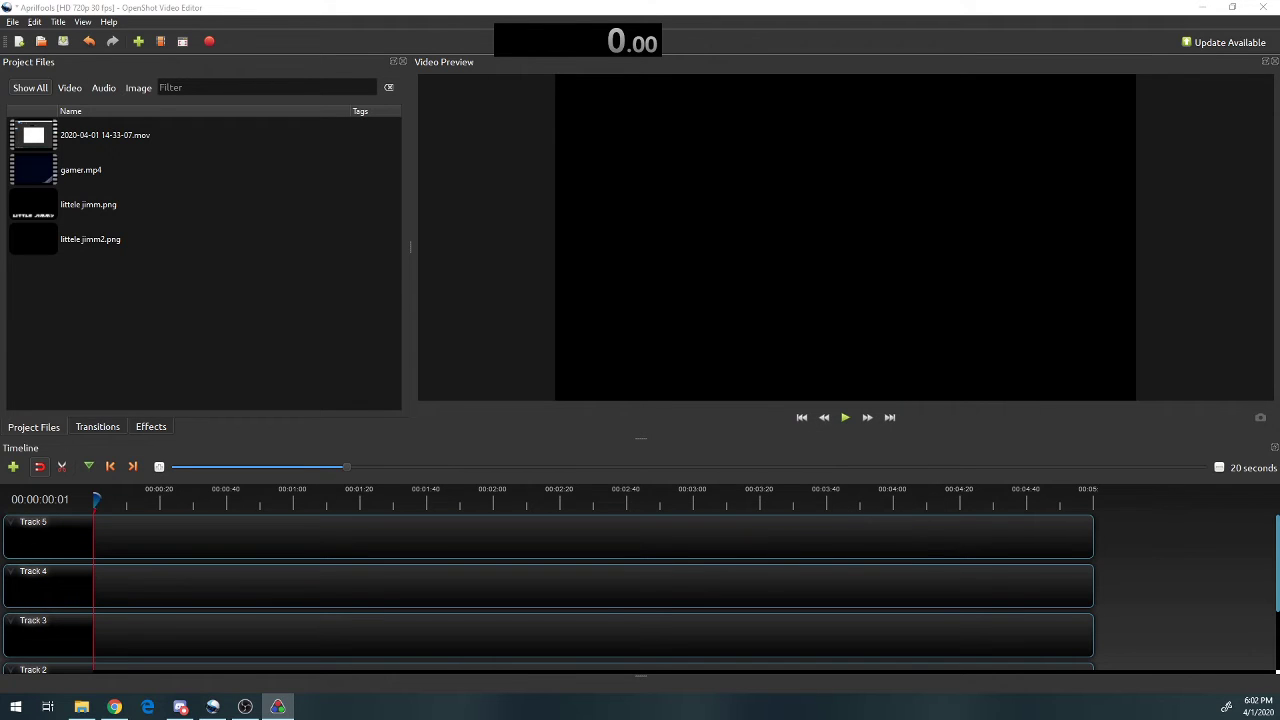
# Test the timer by starting it with numpad 1, then reset it to 0.00 with numpad 3.
pyautogui.press('KP_1')
pyautogui.press('KP_3')
pyautogui.press('KP_1')
pyautogui.press('KP_3')
pyautogui.click(114, 707)
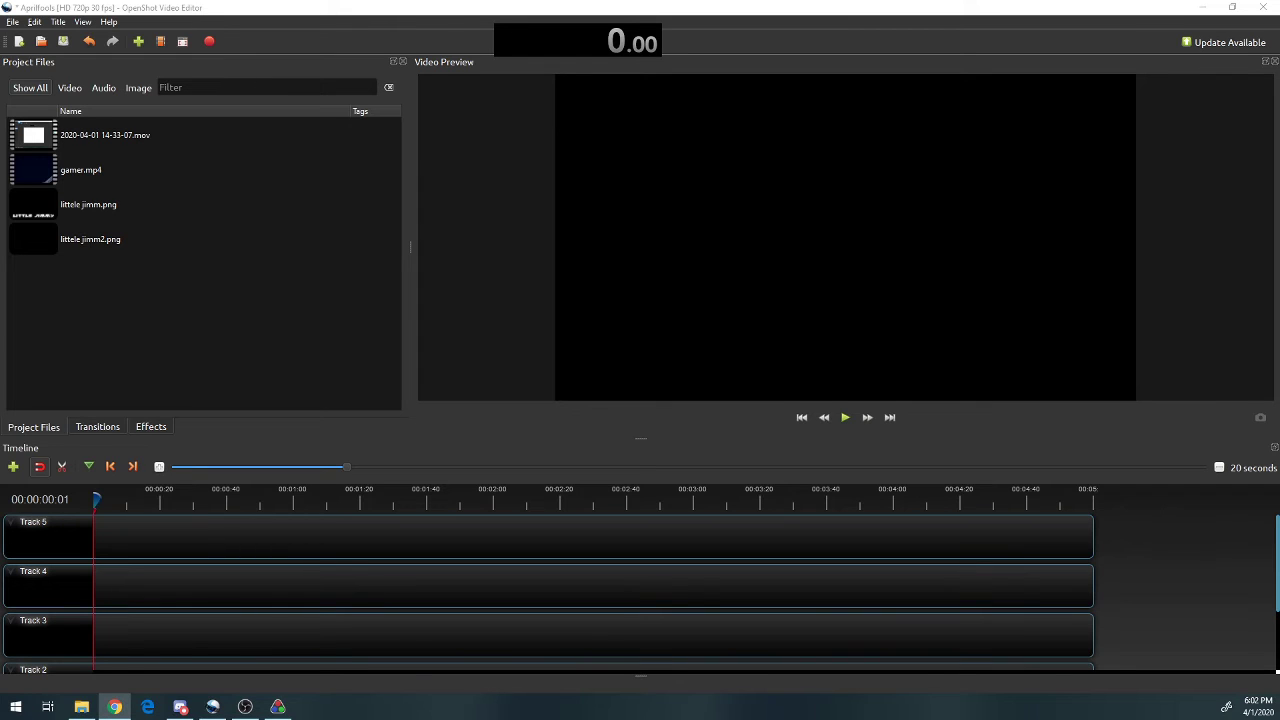
# Place gamer.mp4 and the .mov on Track 3, and the two Little Jimmy PNGs on Tracks 4–5.
pyautogui.click(263, 283)
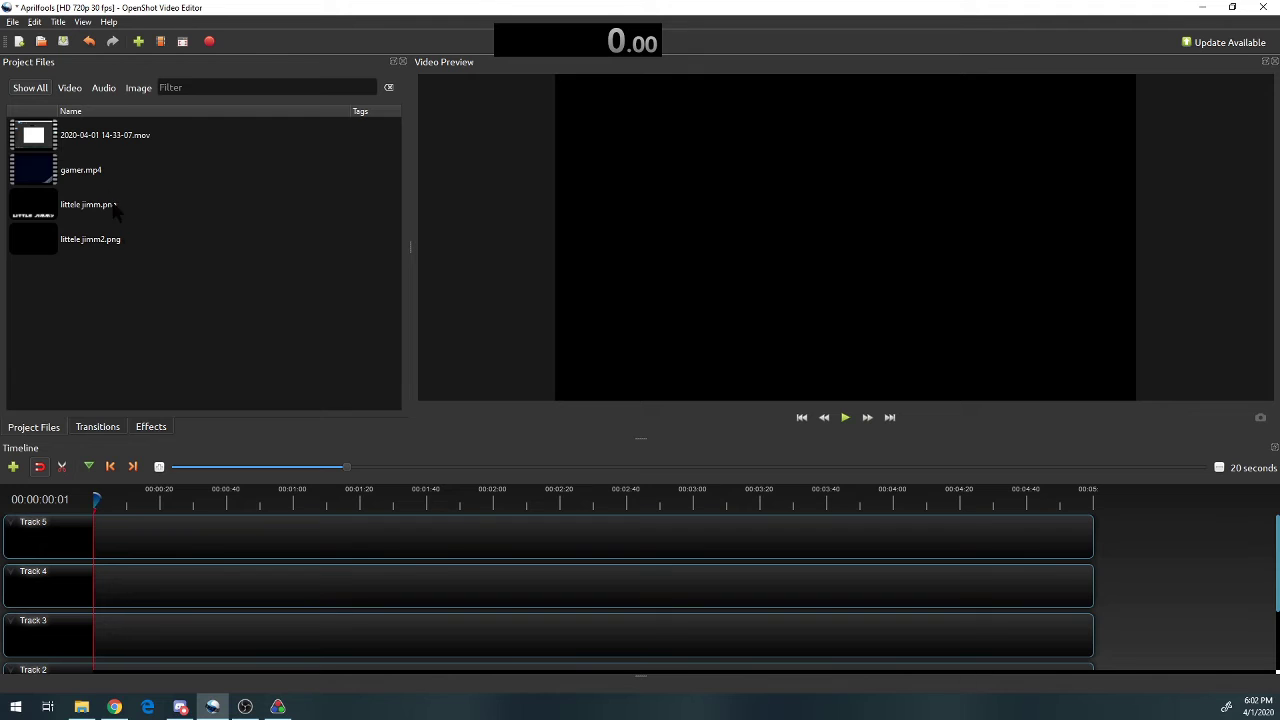
pyautogui.moveTo(100, 178); pyautogui.dragTo(112, 640)
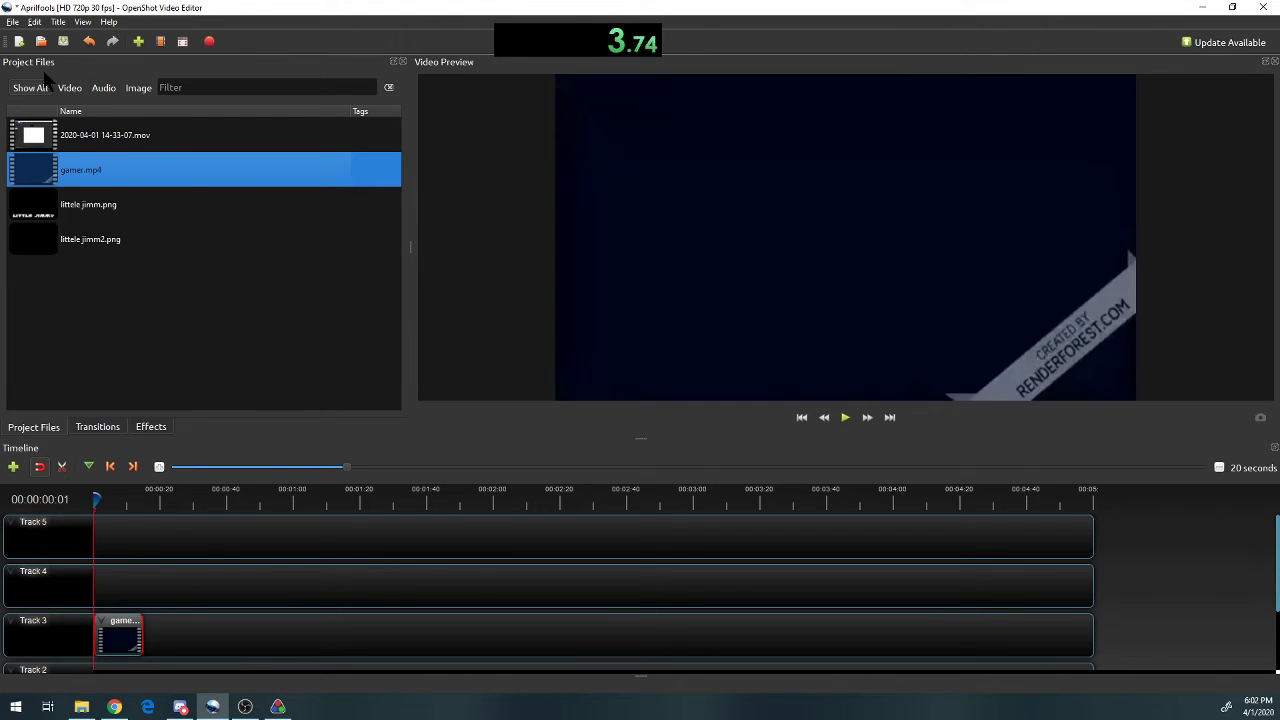
pyautogui.moveTo(127, 135)
pyautogui.mouseDown()
pyautogui.moveTo(207, 632)
pyautogui.moveTo(150, 632)
pyautogui.mouseUp()
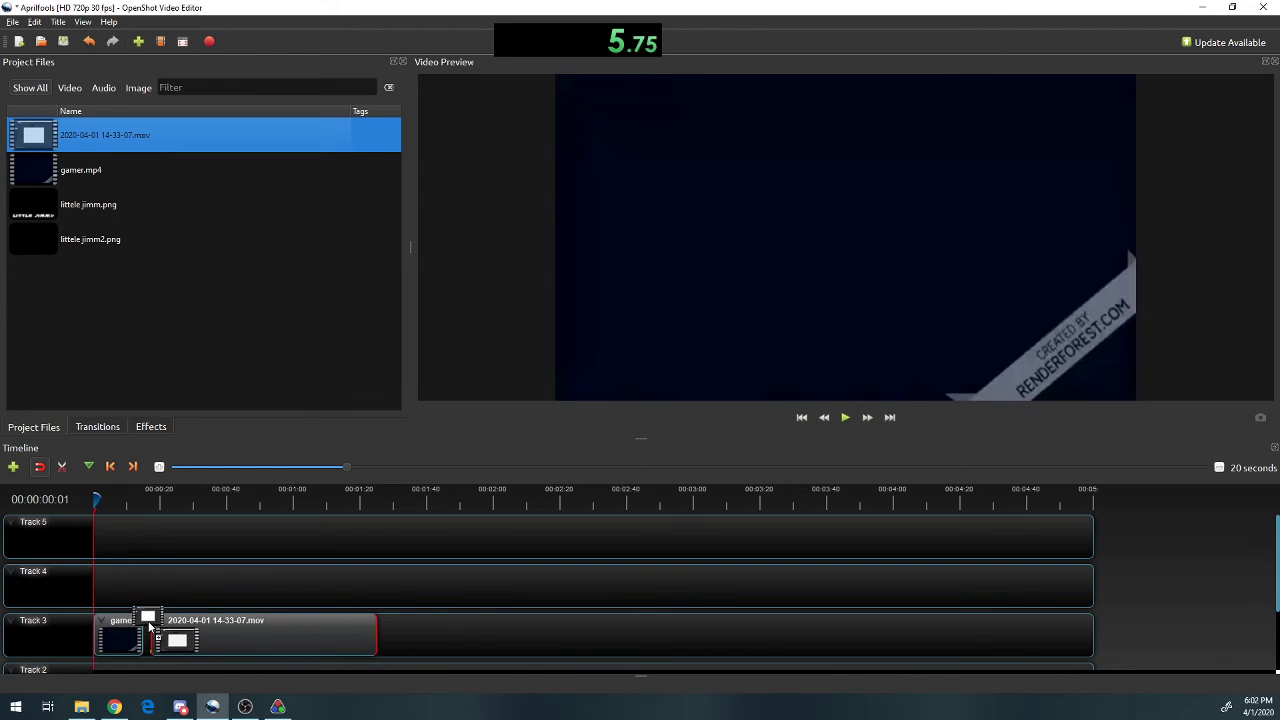
pyautogui.moveTo(100, 204)
pyautogui.mouseDown()
pyautogui.moveTo(131, 610)
pyautogui.moveTo(128, 528)
pyautogui.mouseUp()
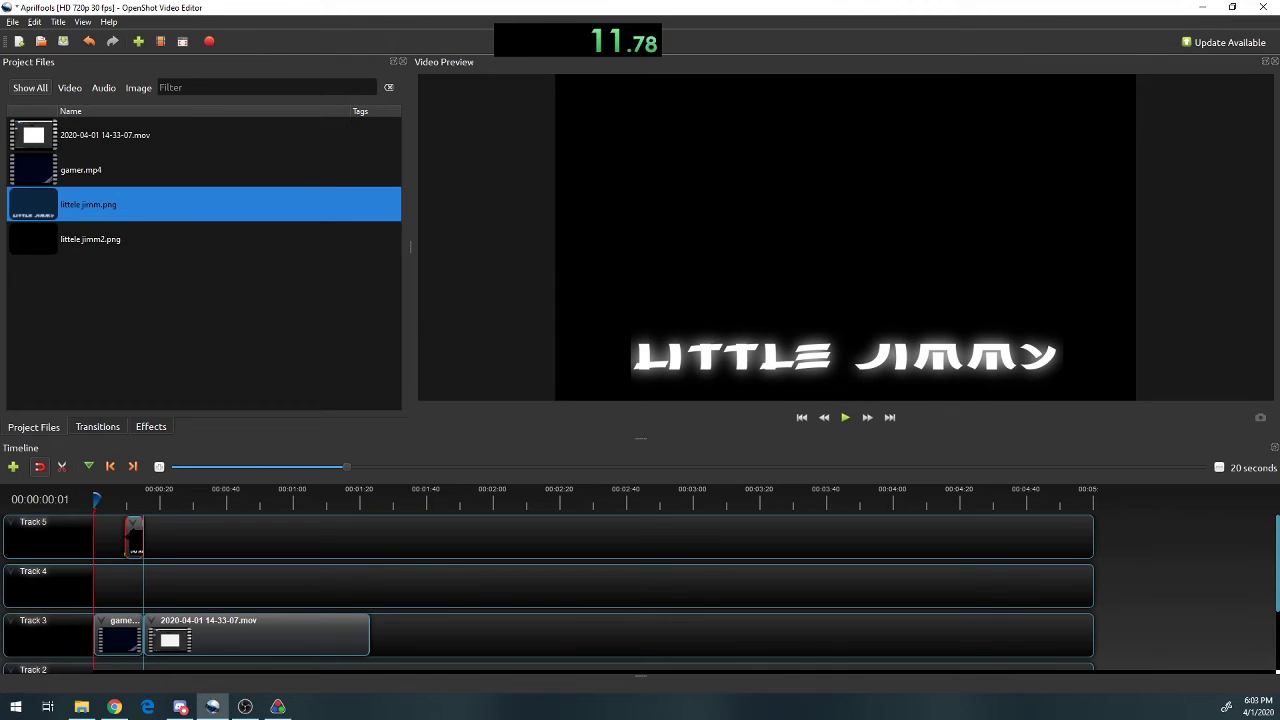
pyautogui.moveTo(110, 238)
pyautogui.mouseDown()
pyautogui.moveTo(137, 593)
pyautogui.moveTo(145, 583)
pyautogui.mouseUp()
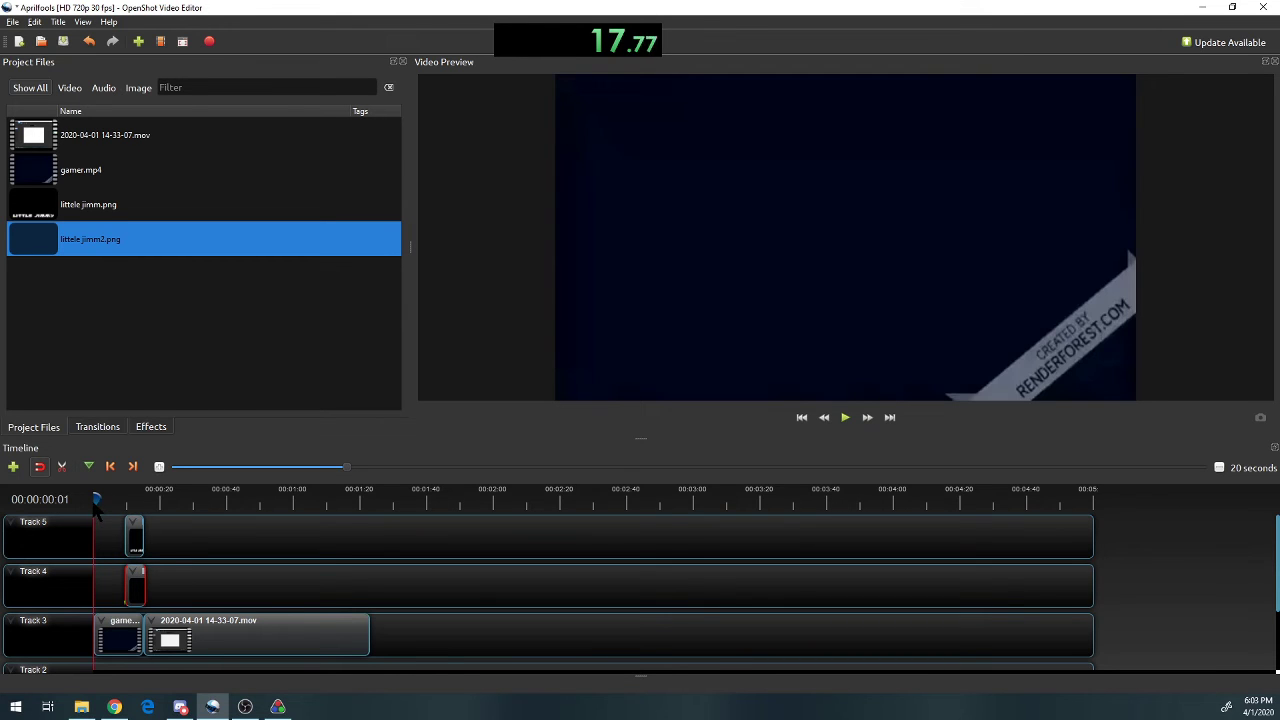
pyautogui.moveTo(95, 500); pyautogui.dragTo(127, 500)
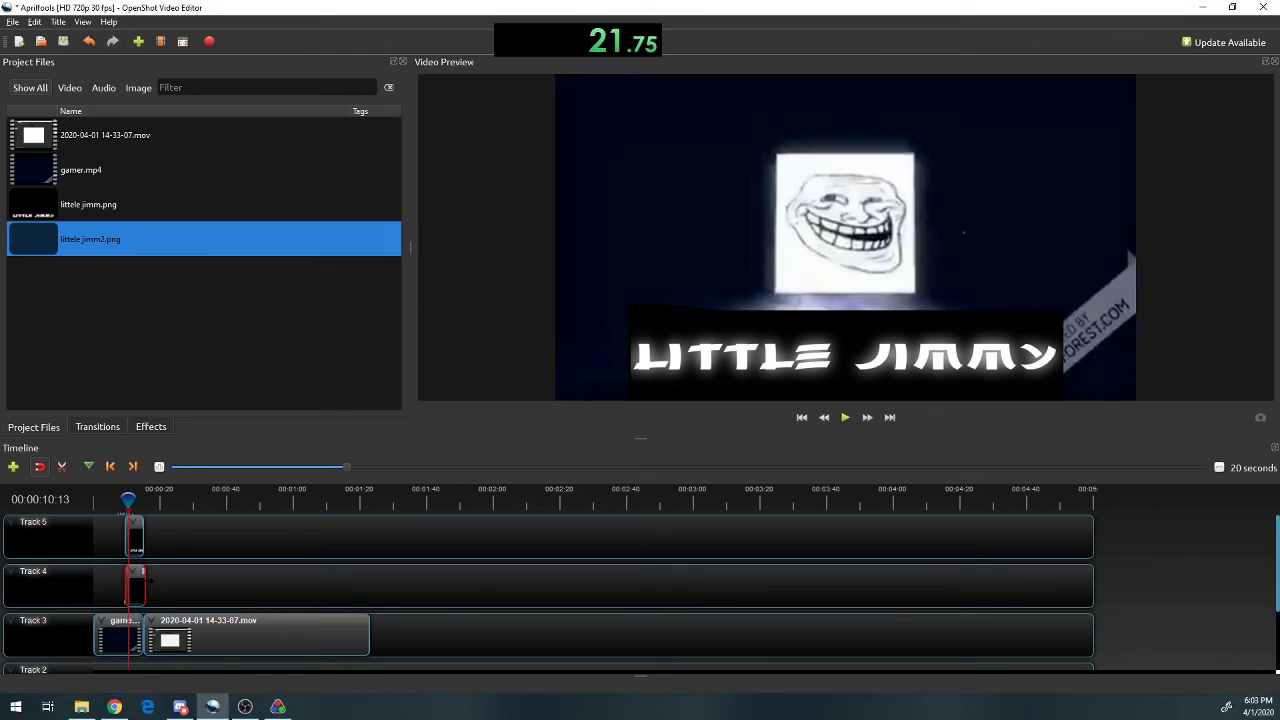
pyautogui.moveTo(135, 577); pyautogui.dragTo(139, 537)
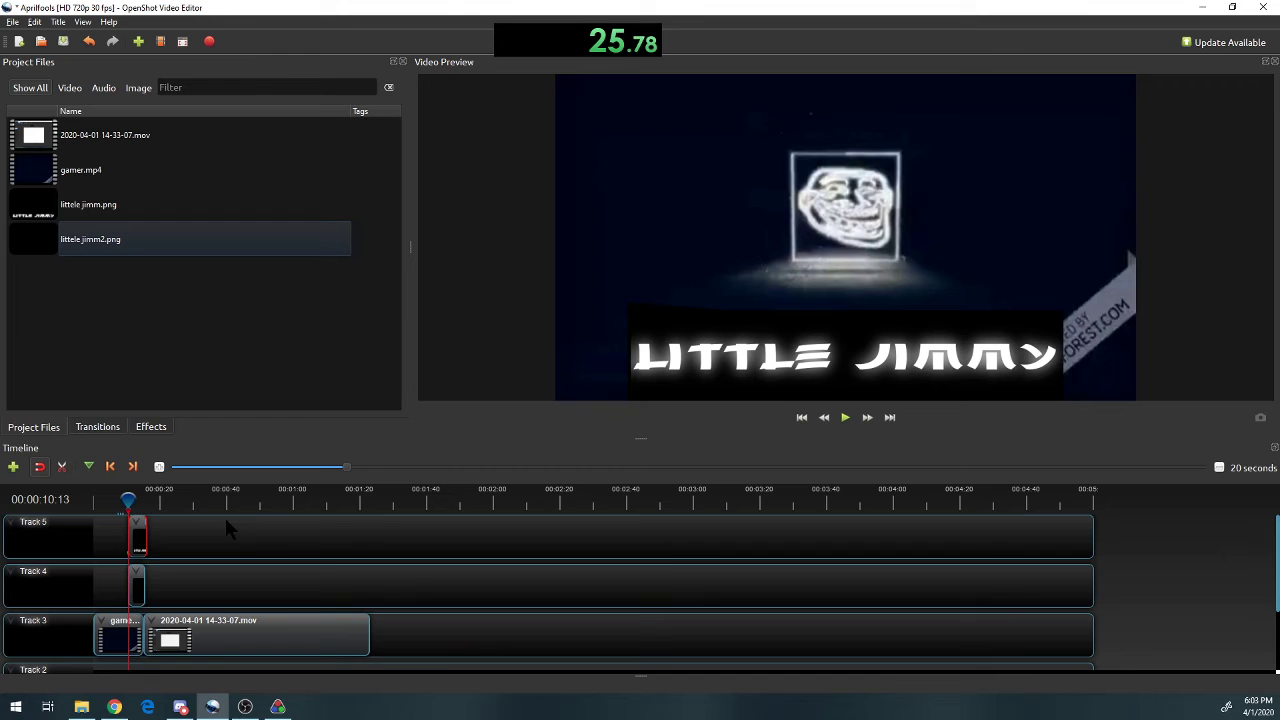
# Add the Wave and Pixelate effects to the gamer clip.
pyautogui.click(97, 426)
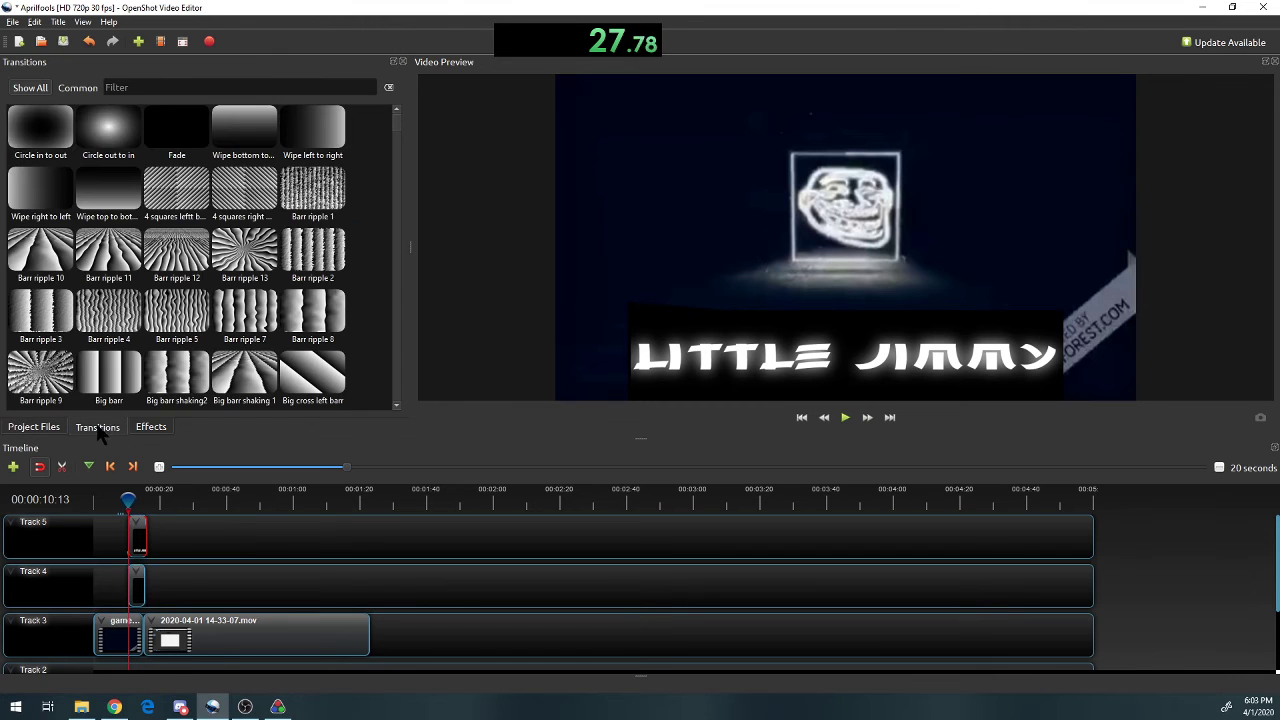
pyautogui.click(151, 427)
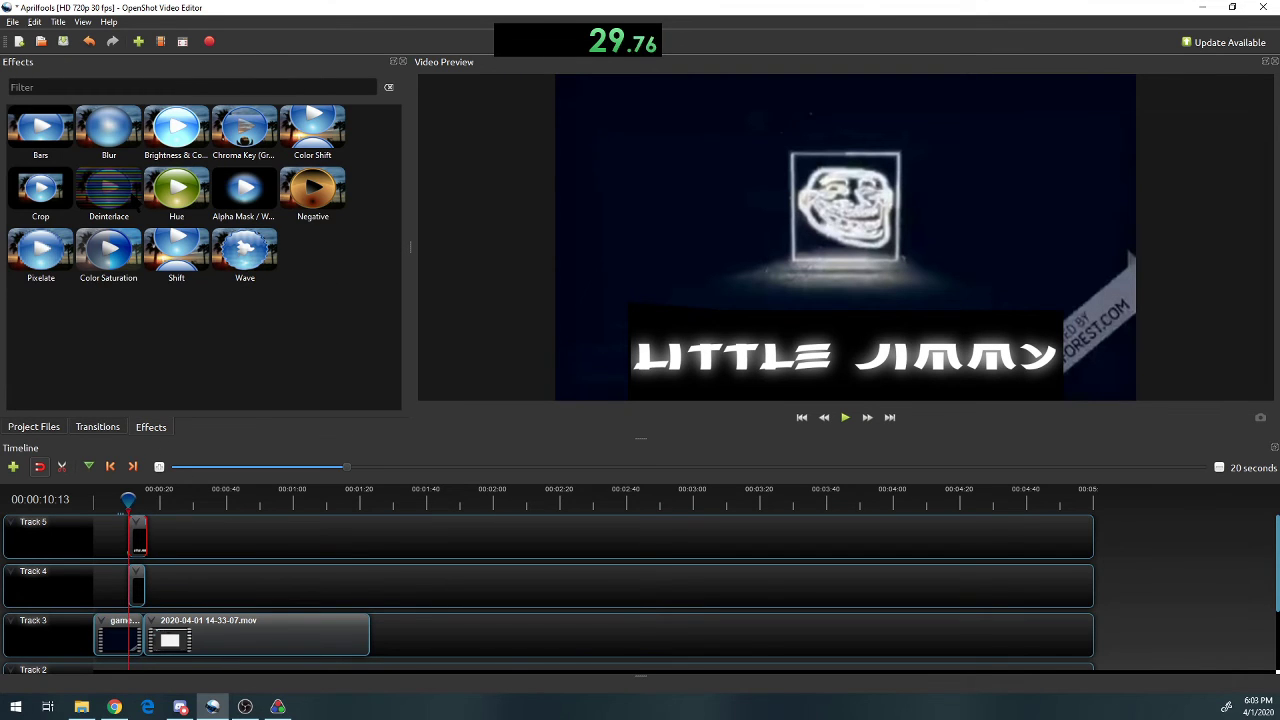
pyautogui.moveTo(238, 258); pyautogui.dragTo(115, 630)
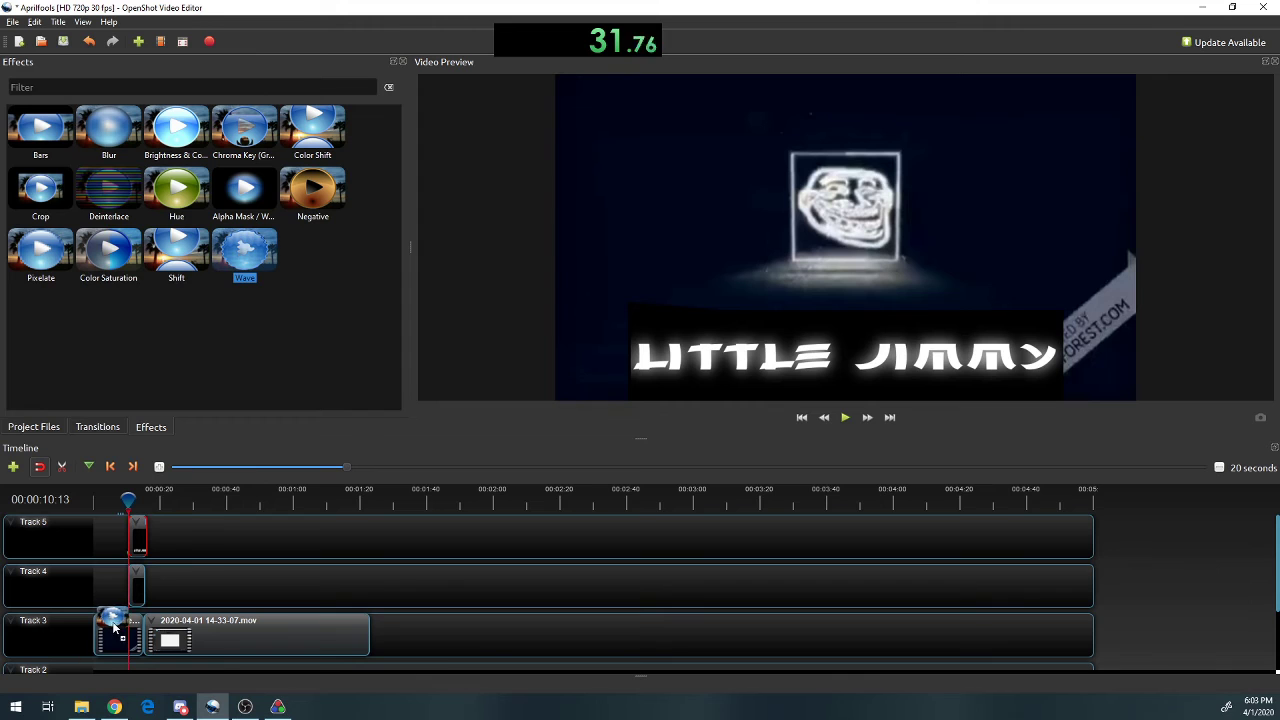
pyautogui.moveTo(55, 255); pyautogui.dragTo(133, 652)
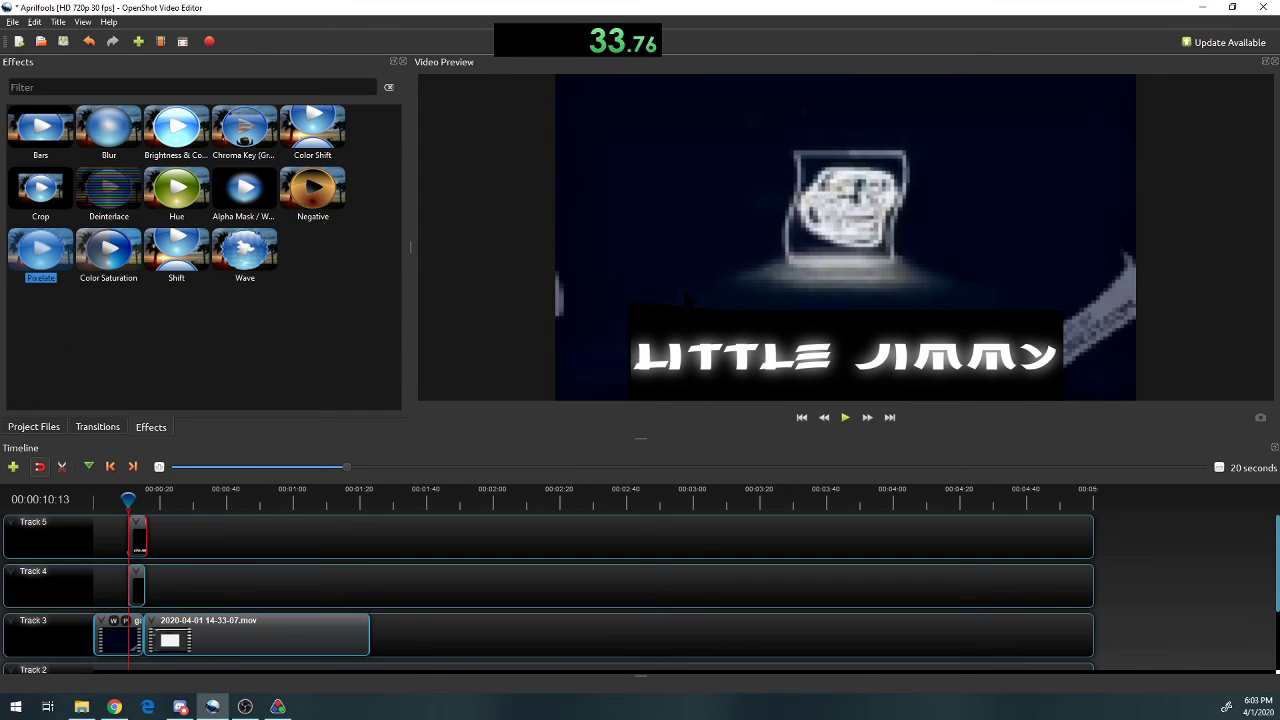
# Export the project as a 720p 30 fps MP4 named AprilFools to D:/movies.
pyautogui.hotkey('ctrl', 'e')
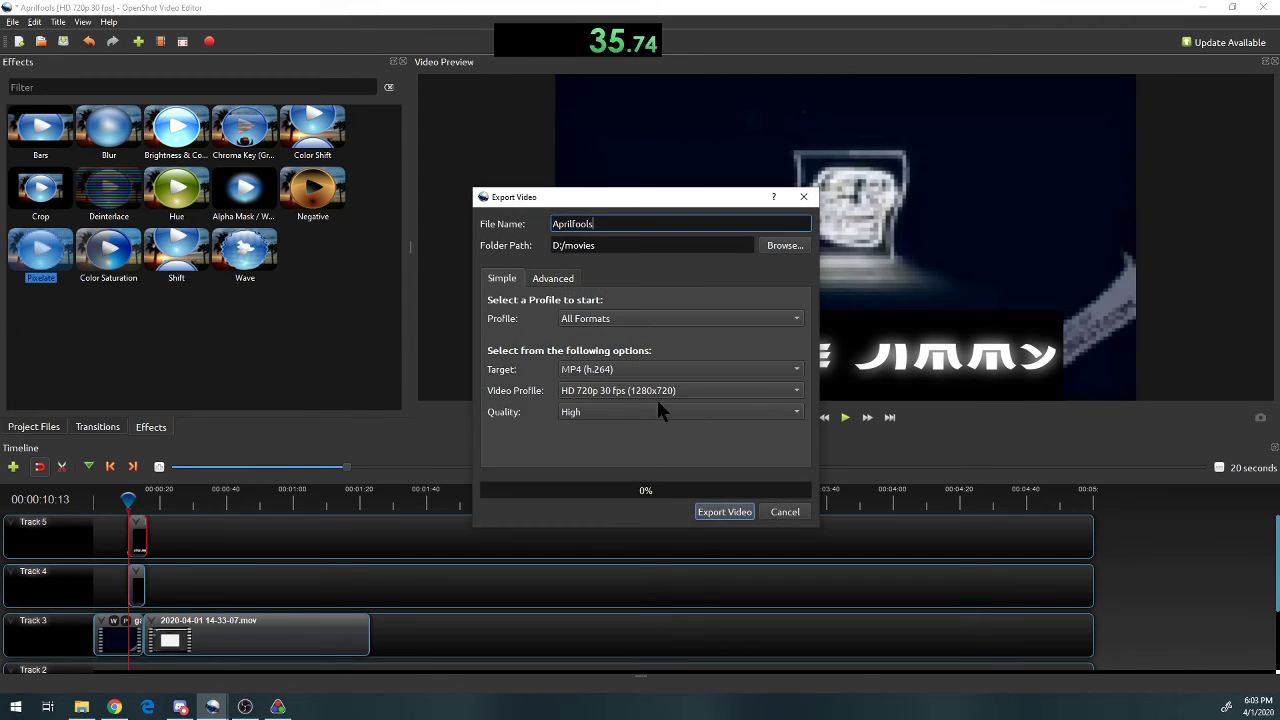
pyautogui.click(726, 512)
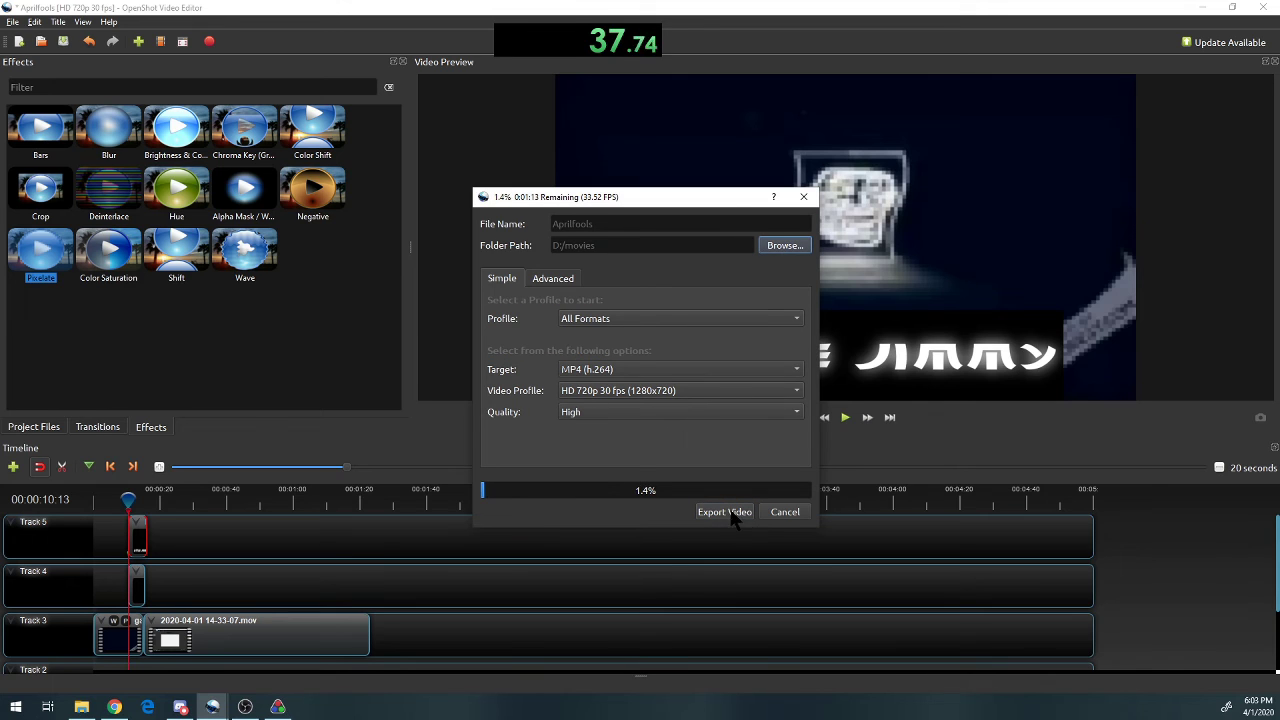